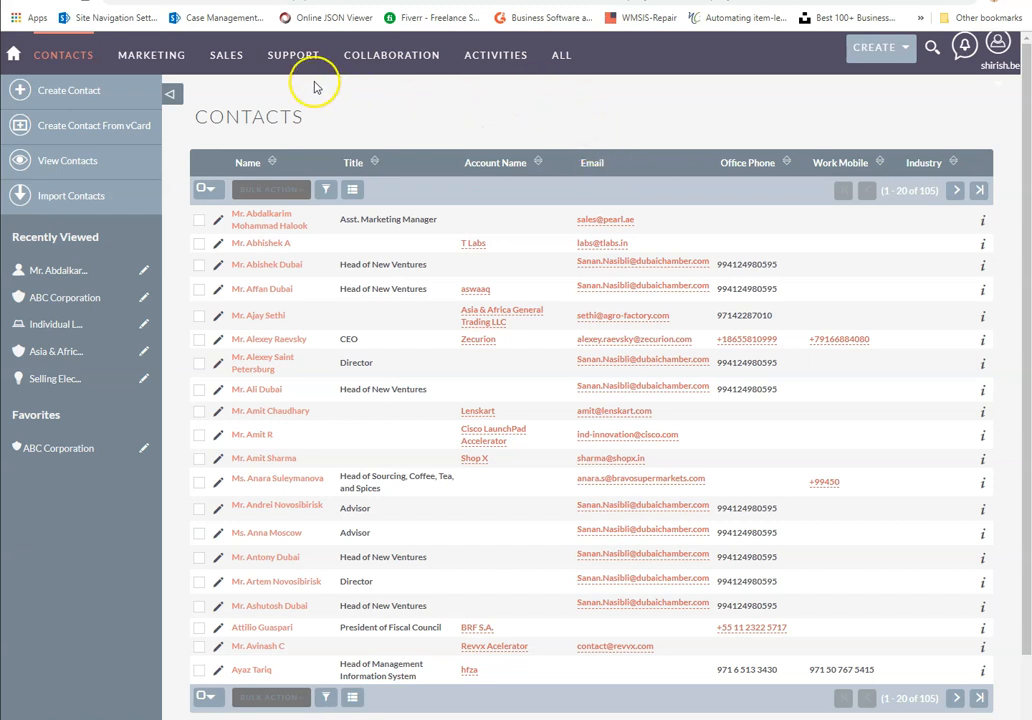
Open the contact import page of the Contacts module and download the import file template.
mouse_move(232, 64)
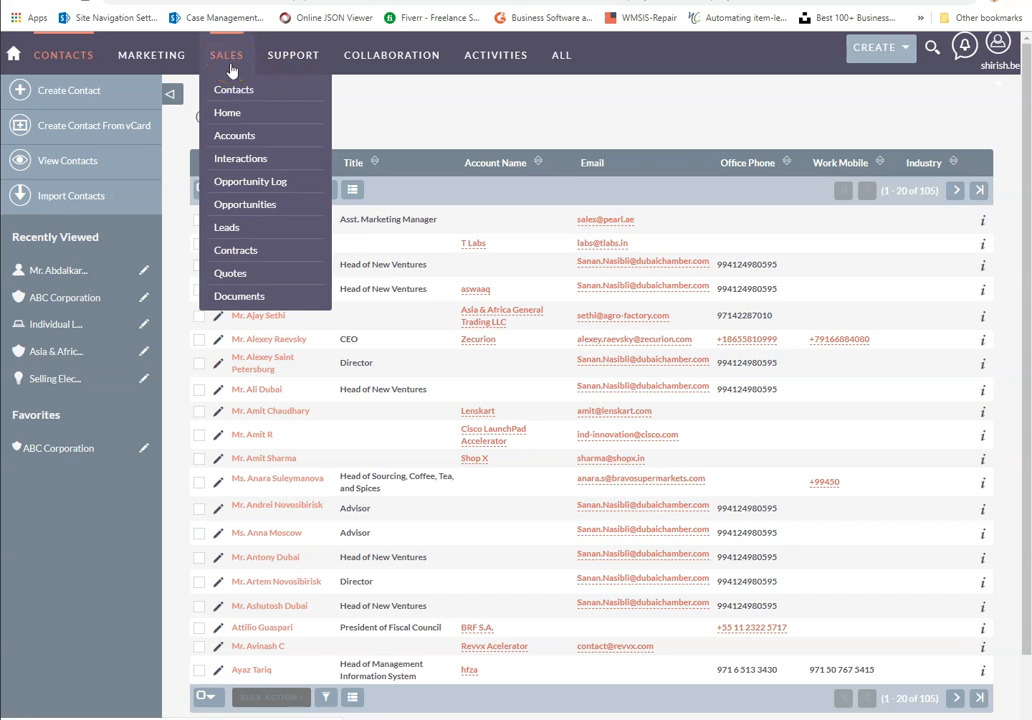
left_click(231, 90)
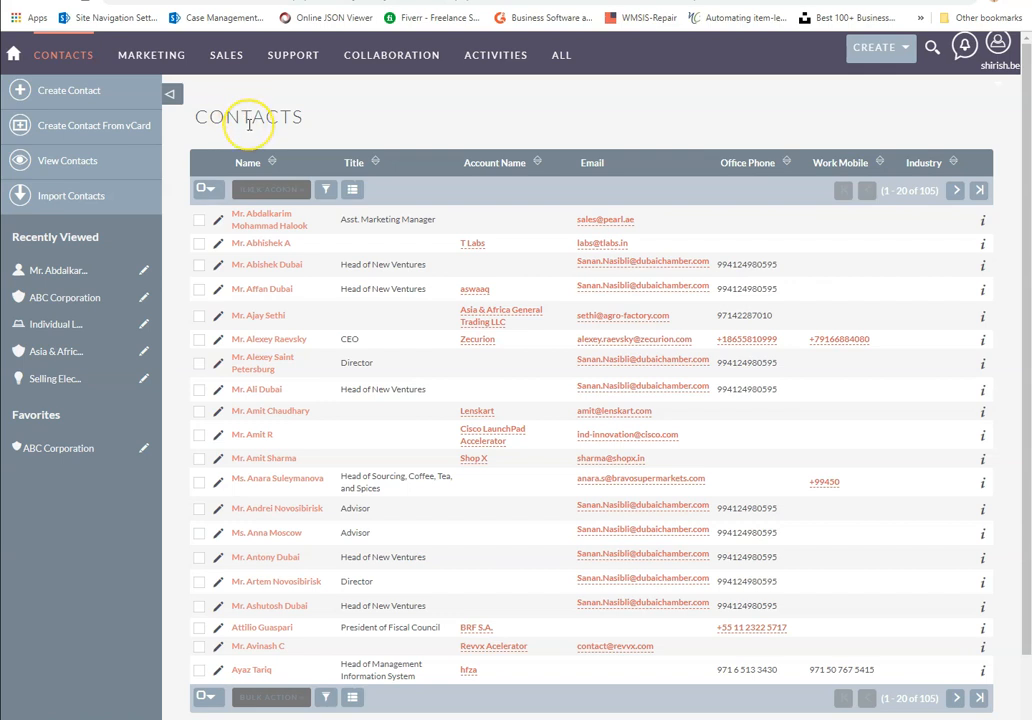
left_click(58, 198)
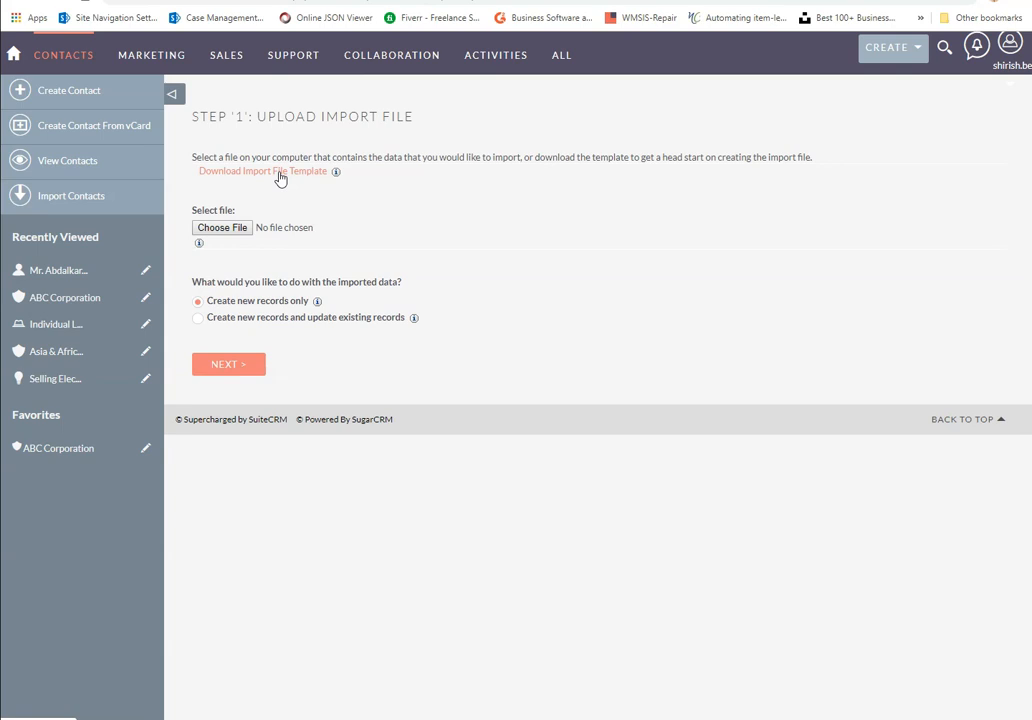
left_click(280, 175)
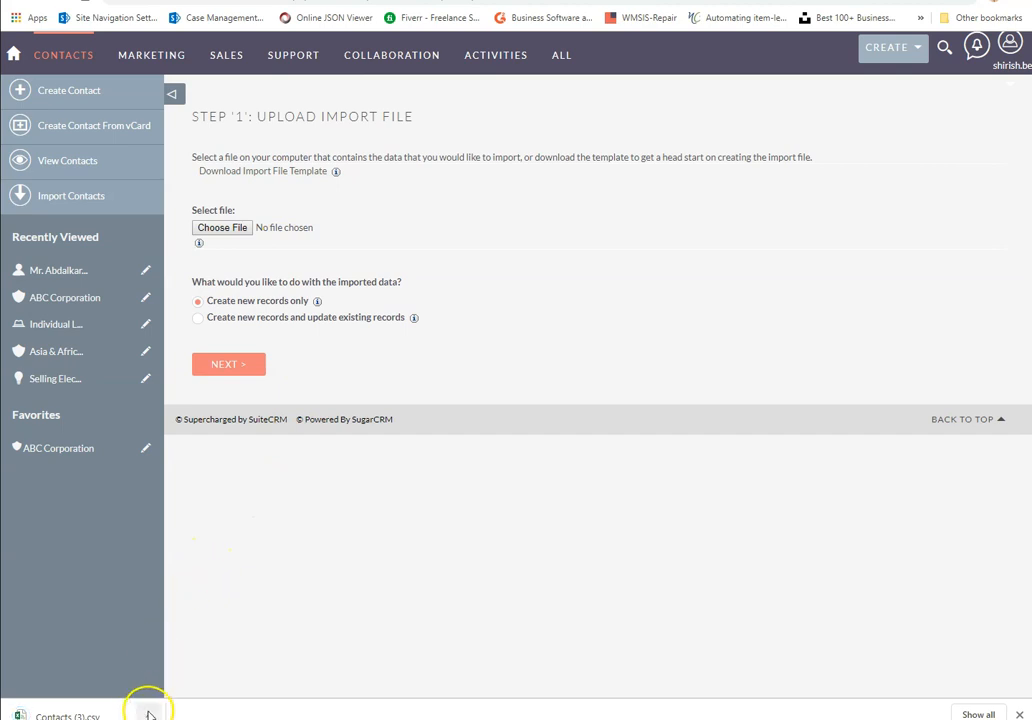
Open the downloaded Contacts (3).csv template in Excel and read its header row, sample rows and usage instructions.
left_click(90, 714)
left_click_drag(688, 60, 534, 94)
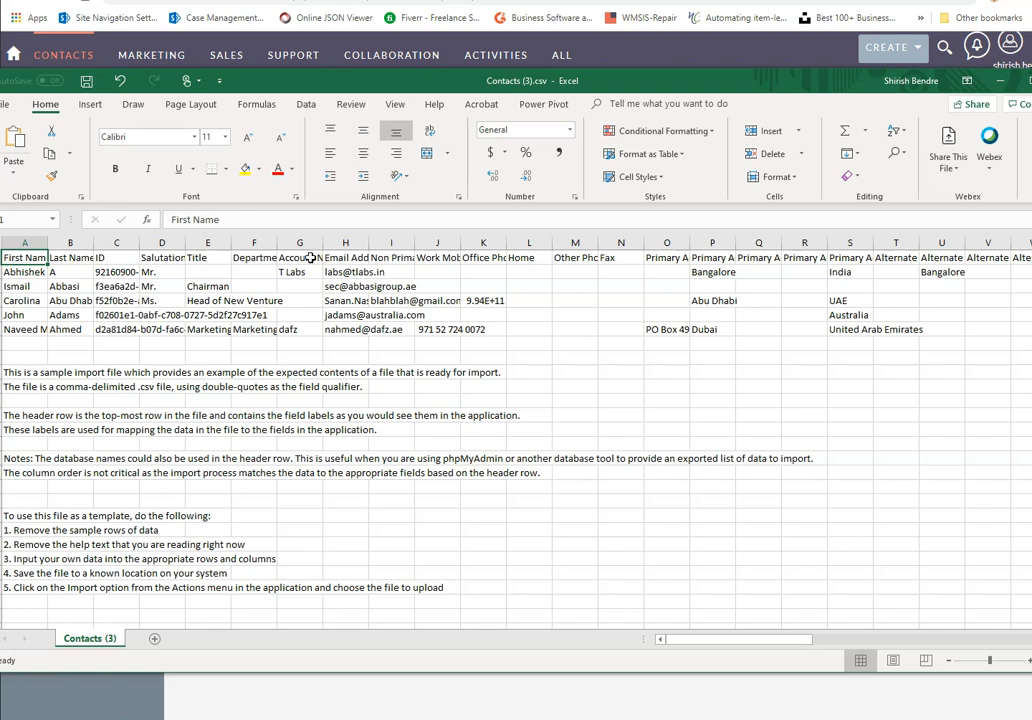
left_click(18, 372)
left_click_drag(18, 372, 127, 528)
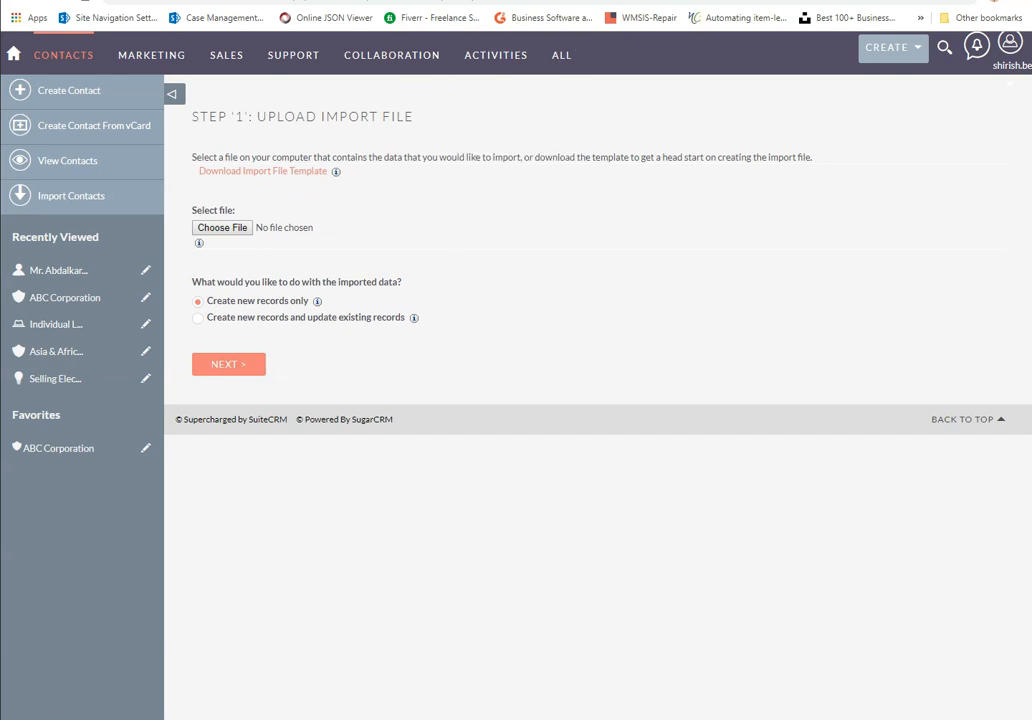
Bring up Contacts.csv in Excel and examine its column headers and contact rows 2 to 21.
left_click_drag(1031, 42, 484, 75)
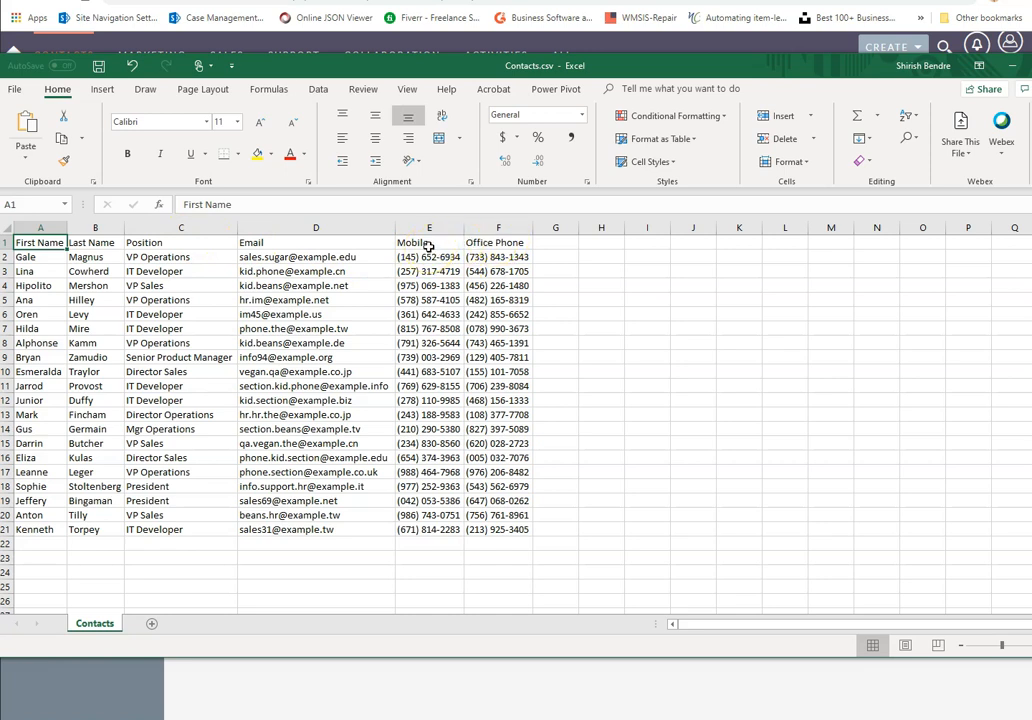
left_click_drag(10, 257, 6, 529)
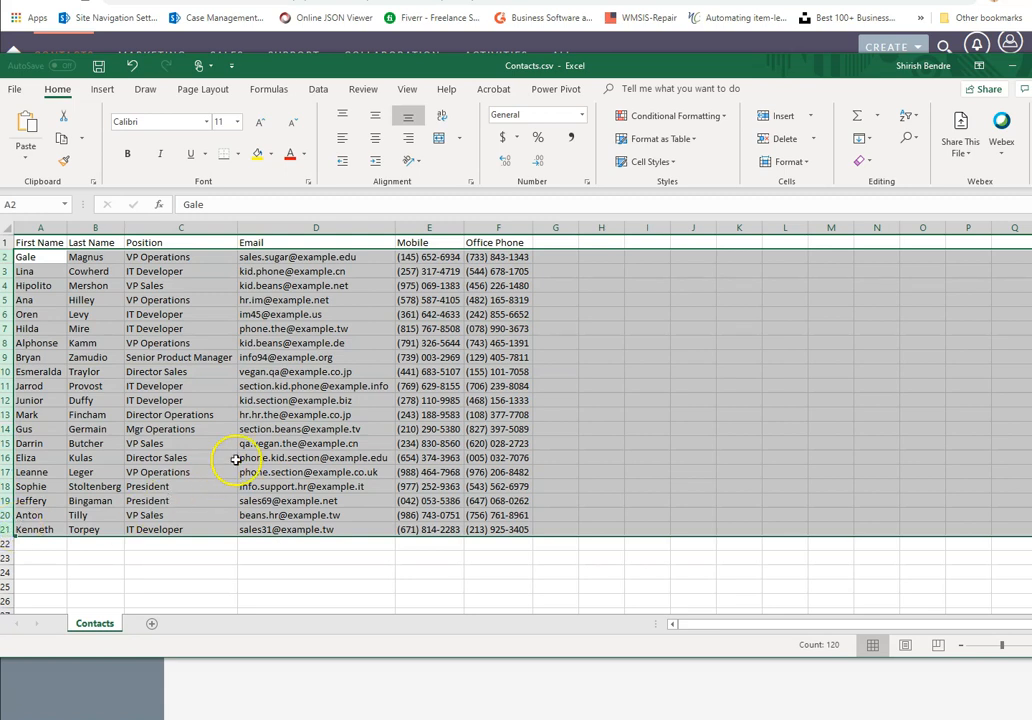
left_click(250, 456)
left_click_drag(368, 58, 1031, 48)
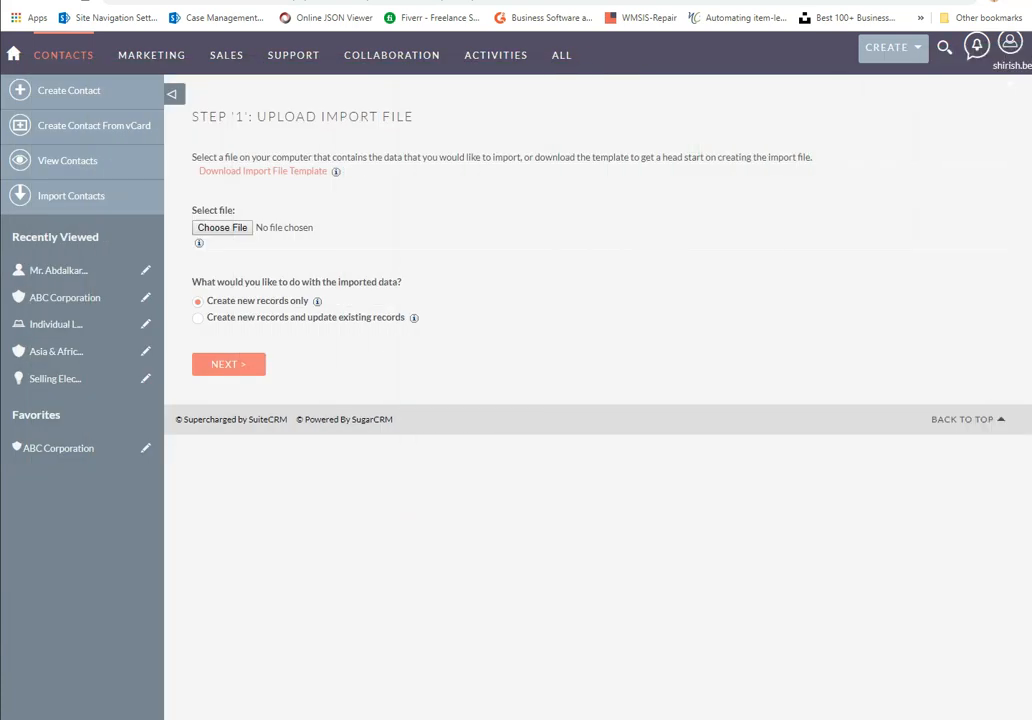
Choose Contacts.csv from the Downloads folder as the import file and continue with creating new records only.
left_click(231, 229)
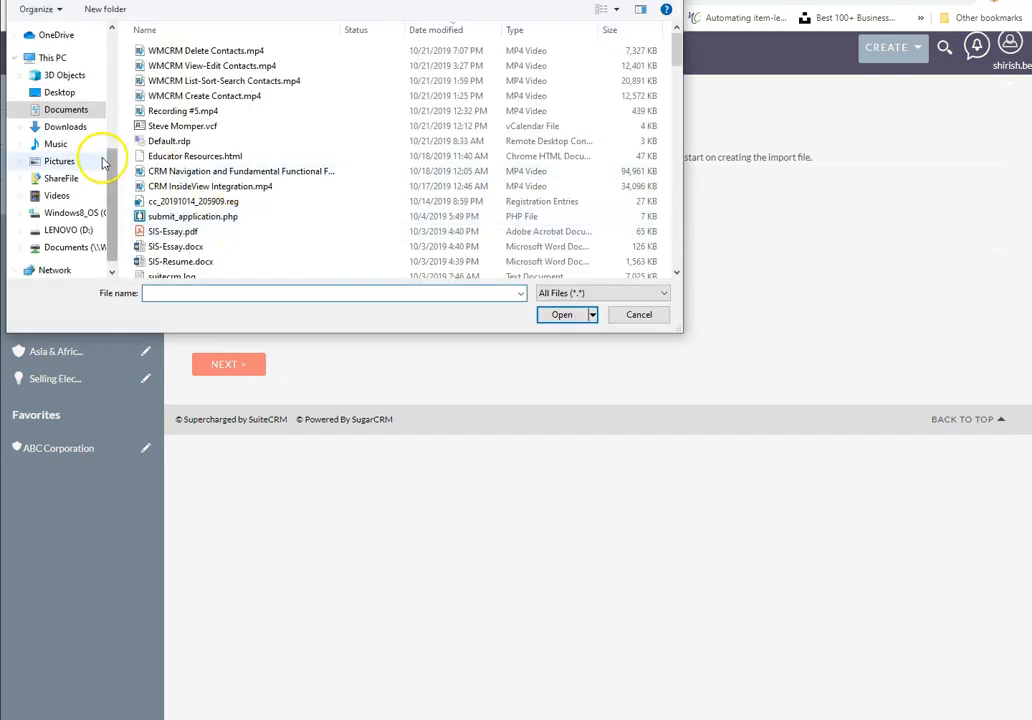
left_click(63, 127)
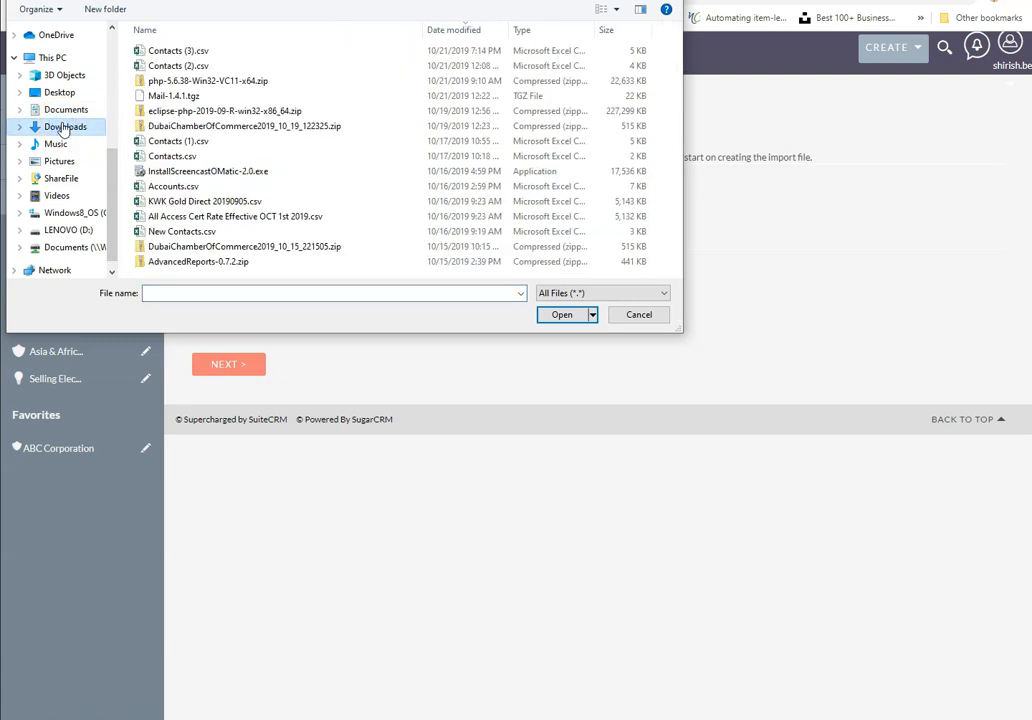
left_click(175, 160)
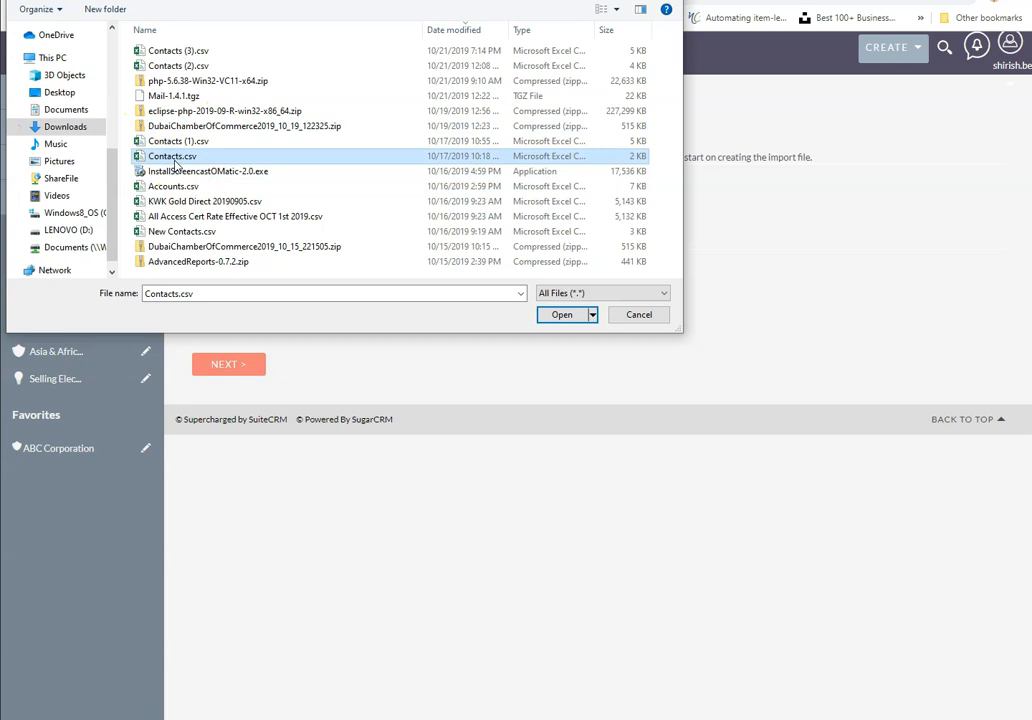
left_click(556, 318)
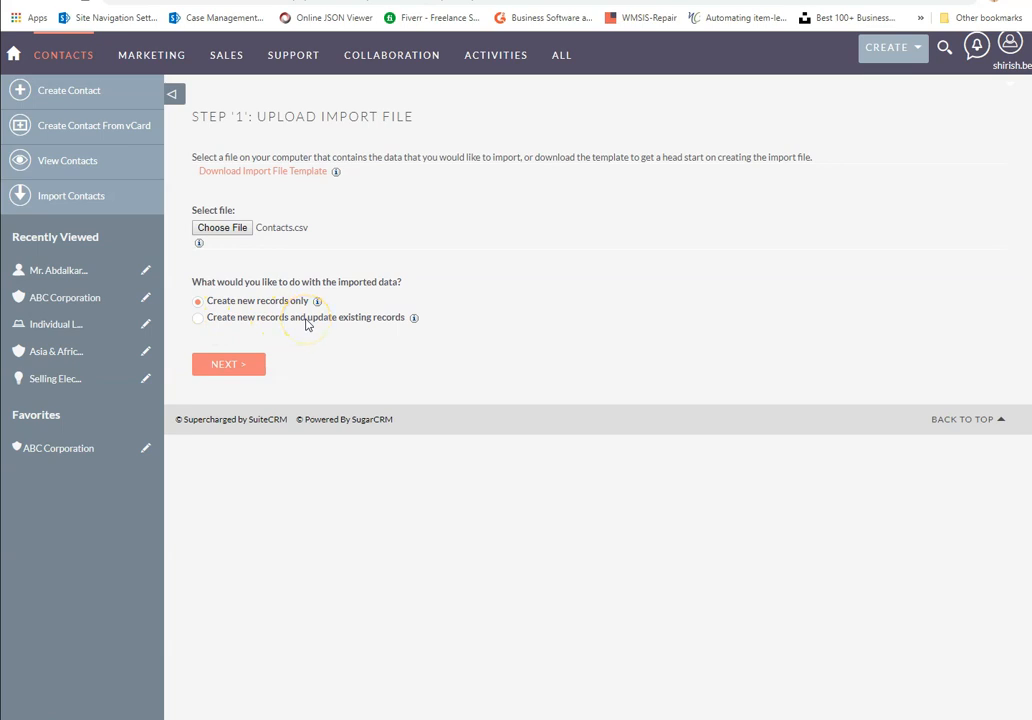
left_click(229, 364)
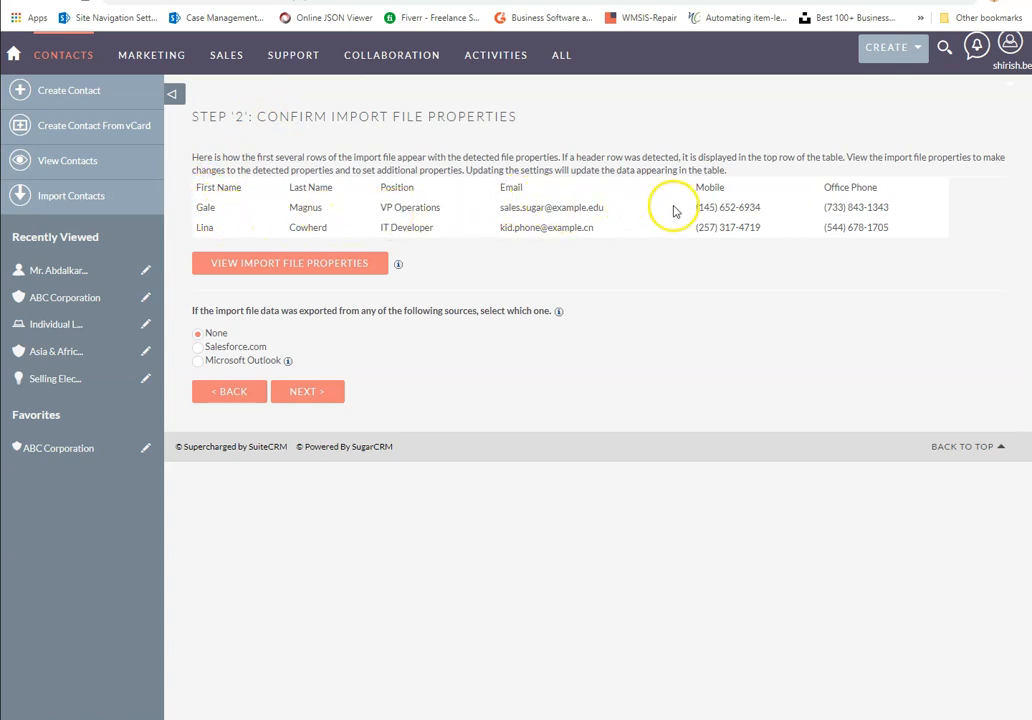
Review the detected import file properties and continue to the field mappings with None as the export source.
left_click(755, 204)
left_click(555, 261)
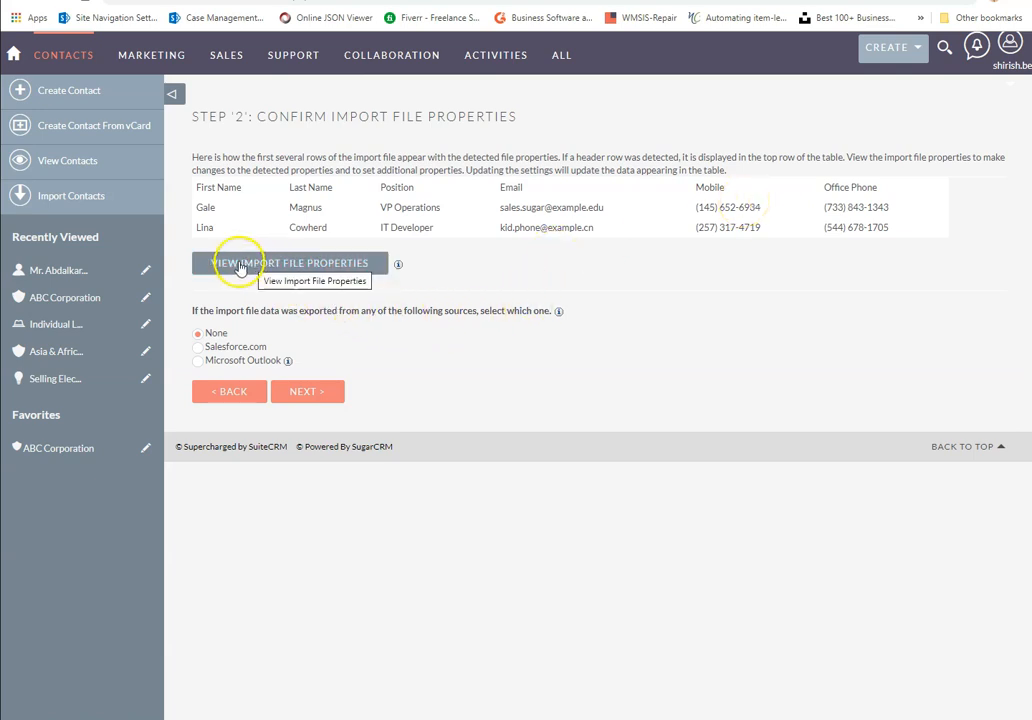
left_click(300, 264)
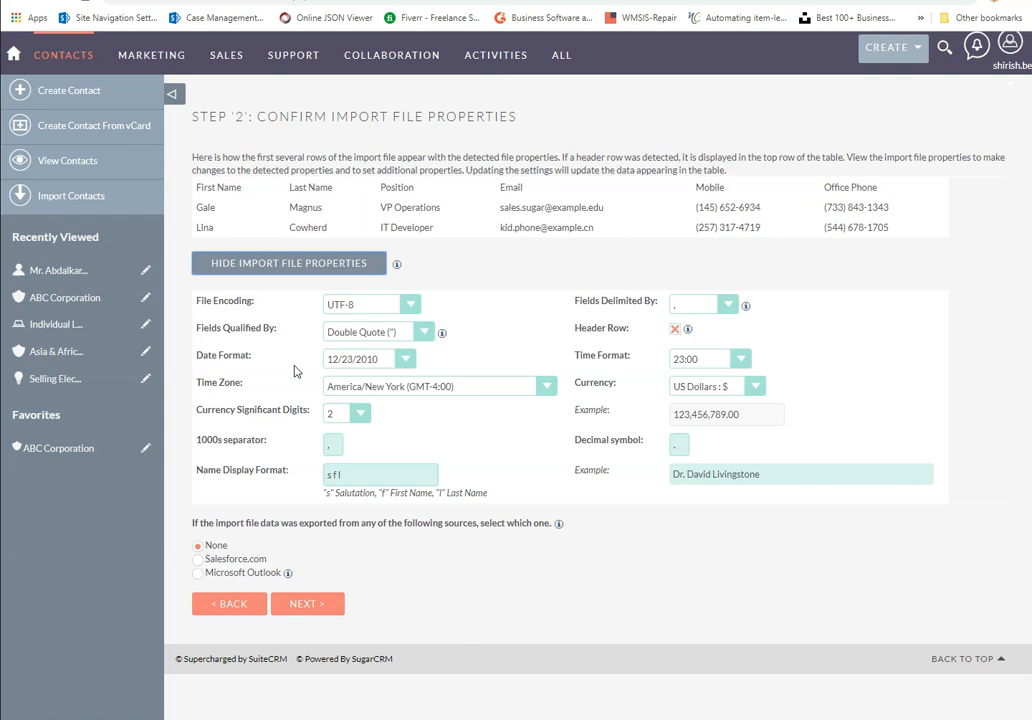
left_click(297, 266)
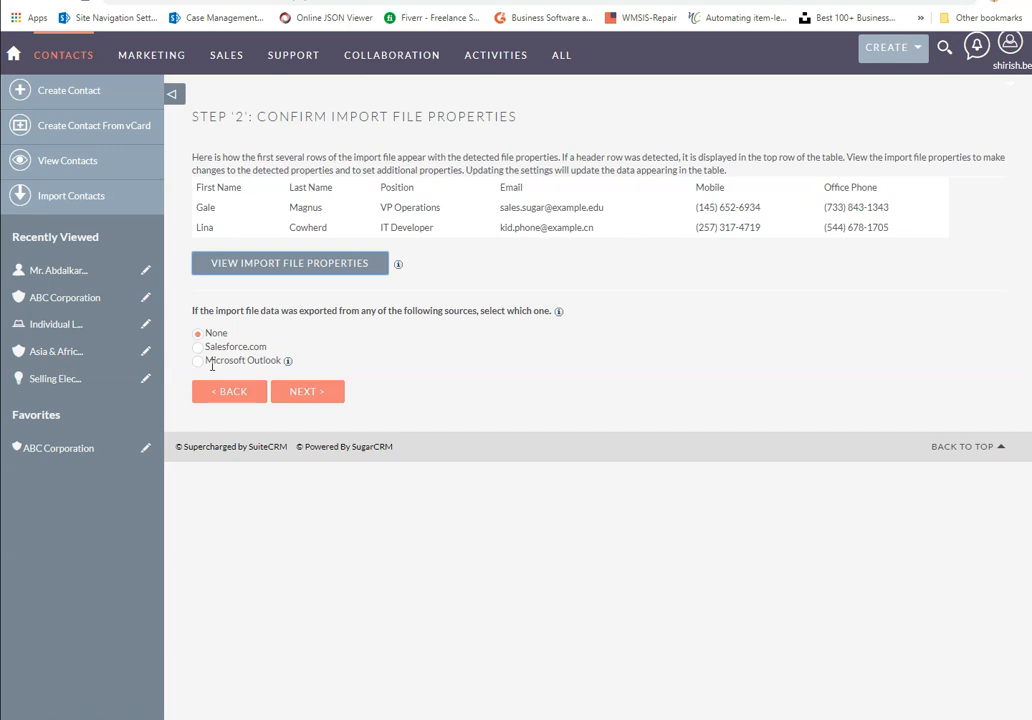
left_click(197, 335)
left_click(314, 394)
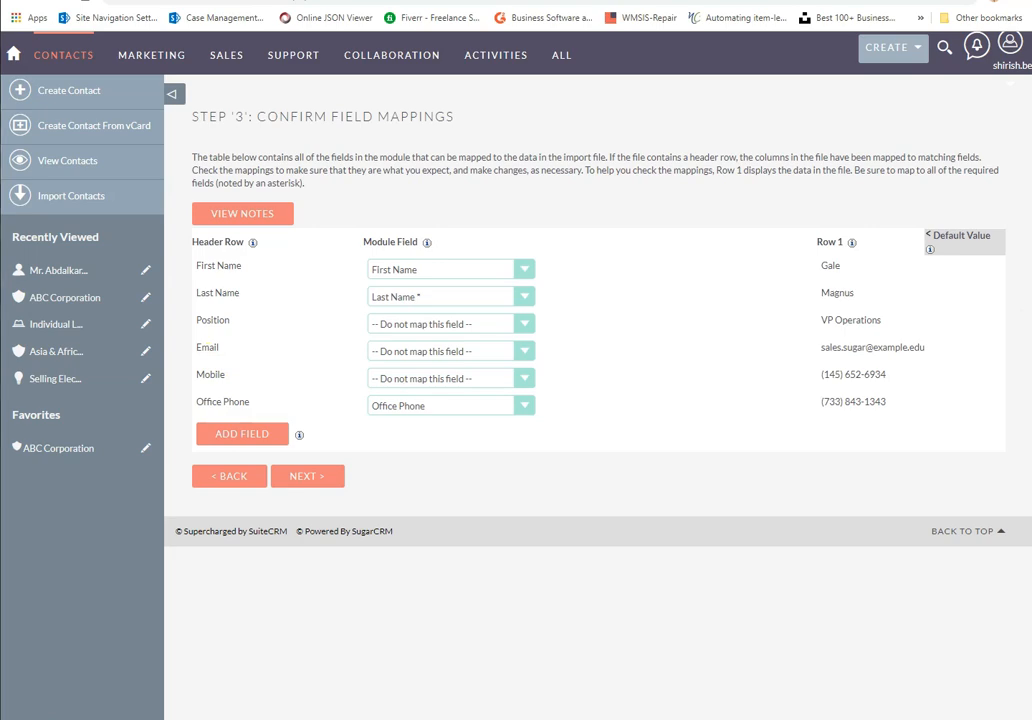
Compare the mappings with the Contacts.csv columns in Excel and map the Position column to the Title field.
left_click_drag(1031, 110, 782, 382)
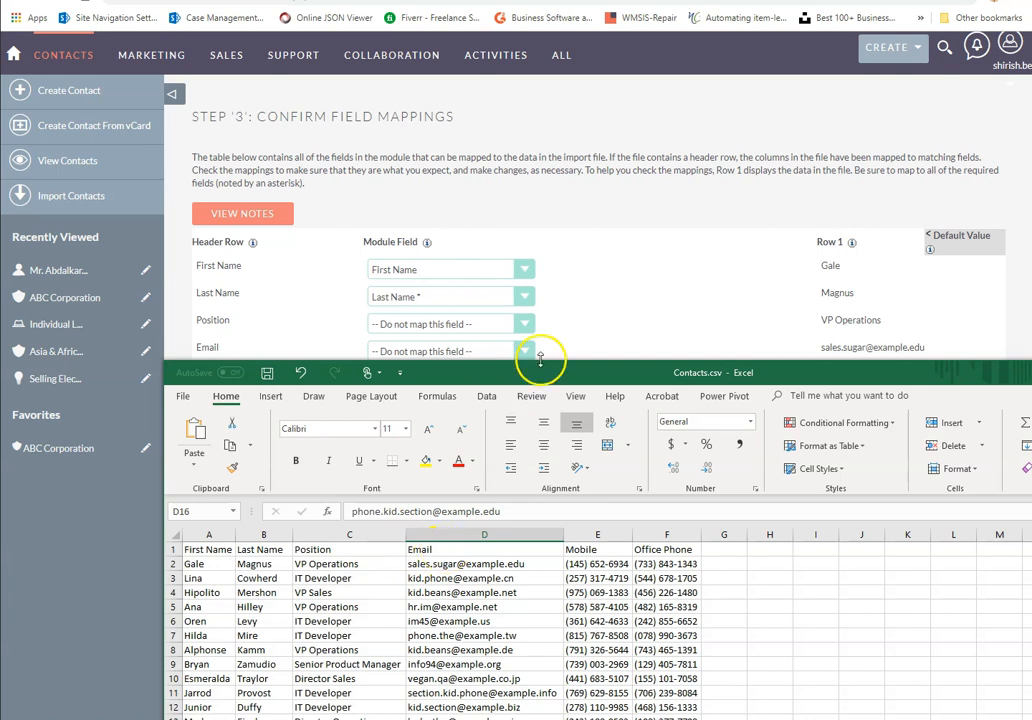
left_click_drag(537, 376, 1031, 300)
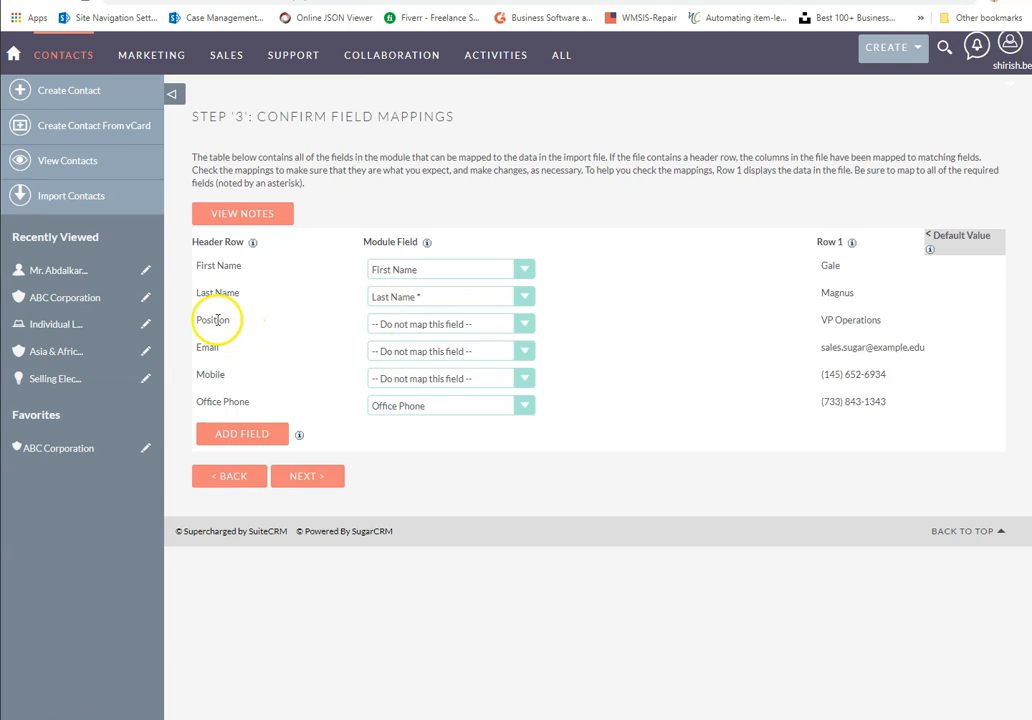
left_click(443, 332)
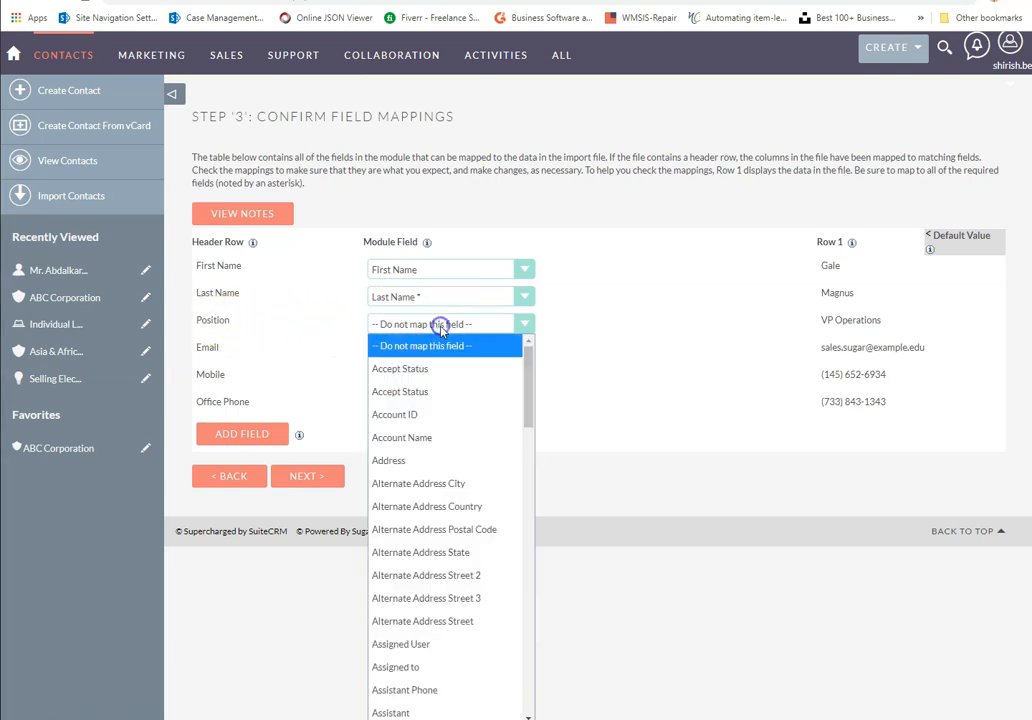
scroll(452, 480, "down", 5)
scroll(455, 485, "down", 1)
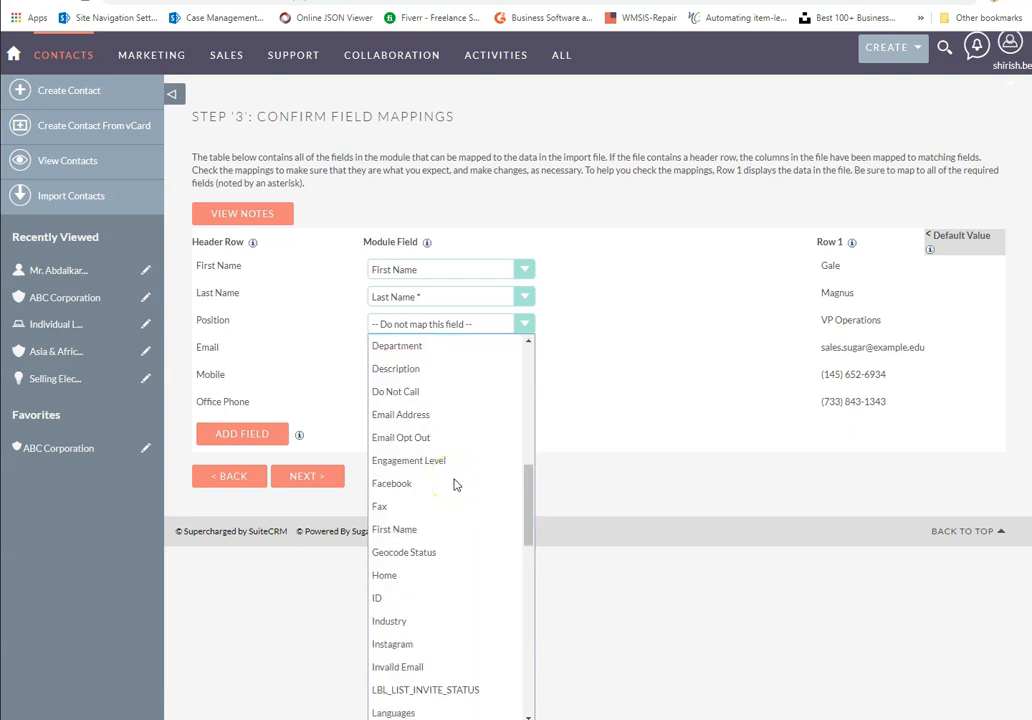
key("t")
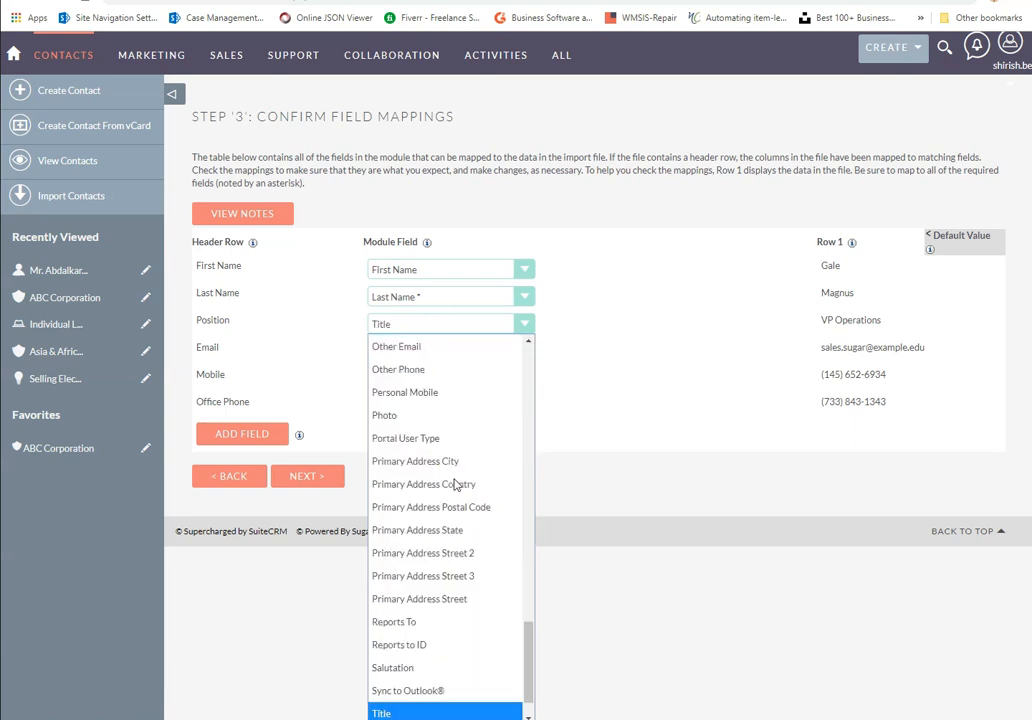
left_click(398, 710)
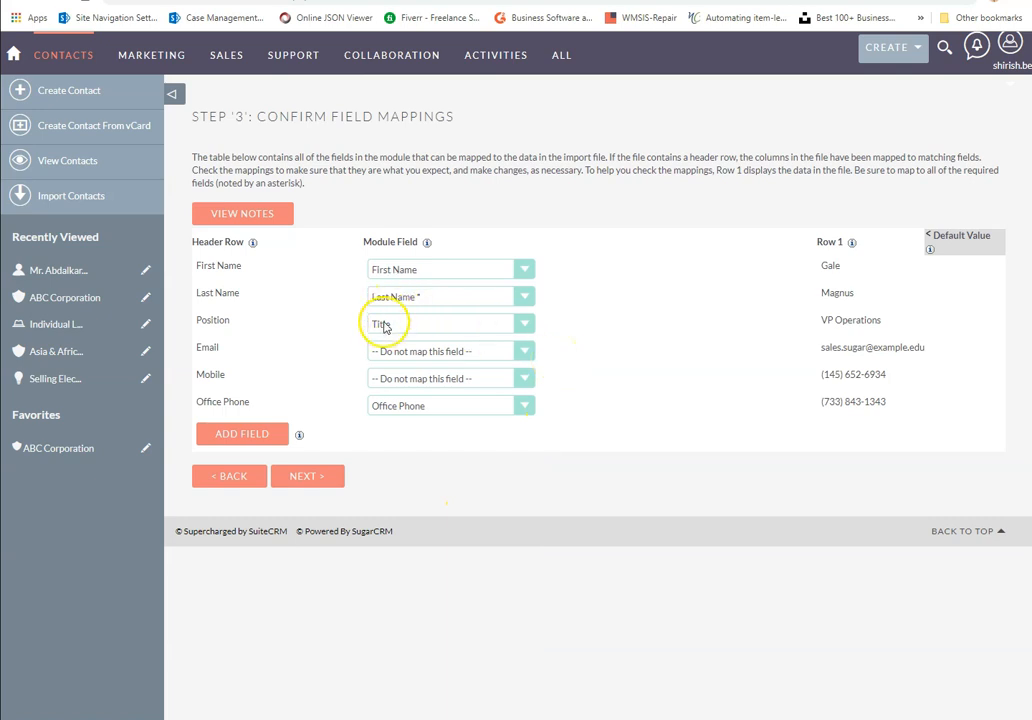
Map the Email column of the import file to the Email Address field.
left_click(411, 352)
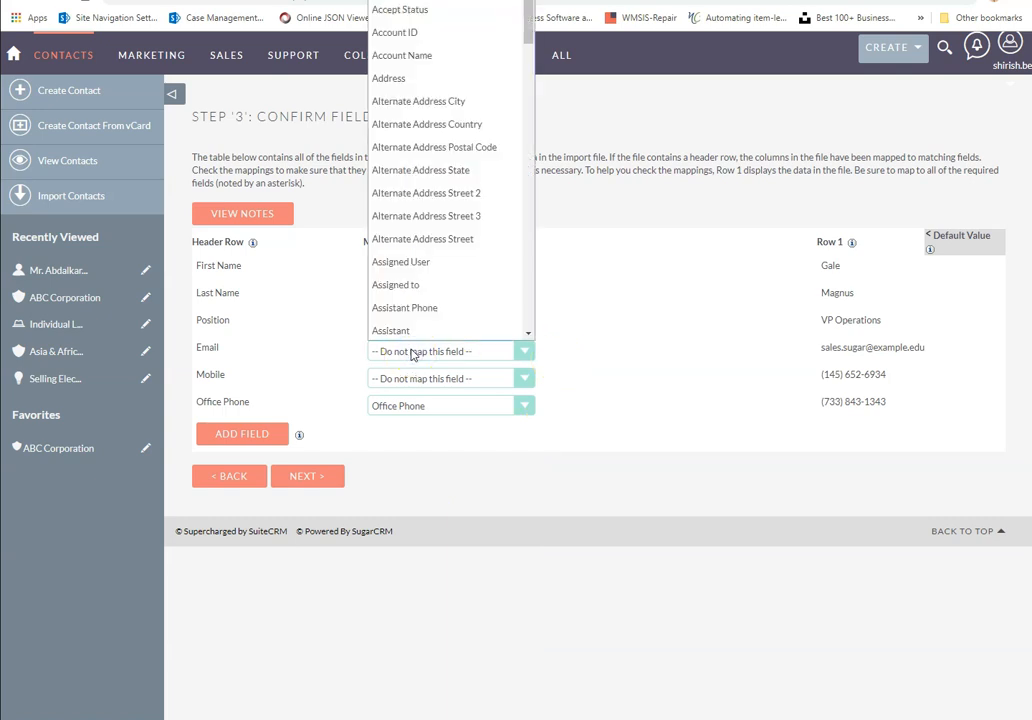
key("e")
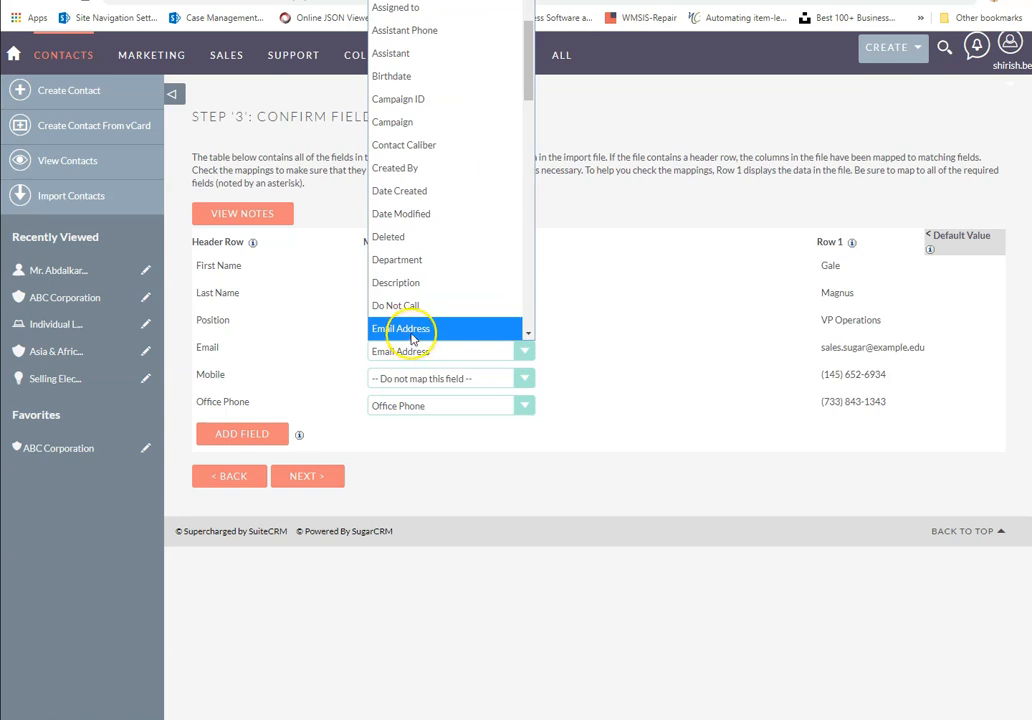
left_click(409, 330)
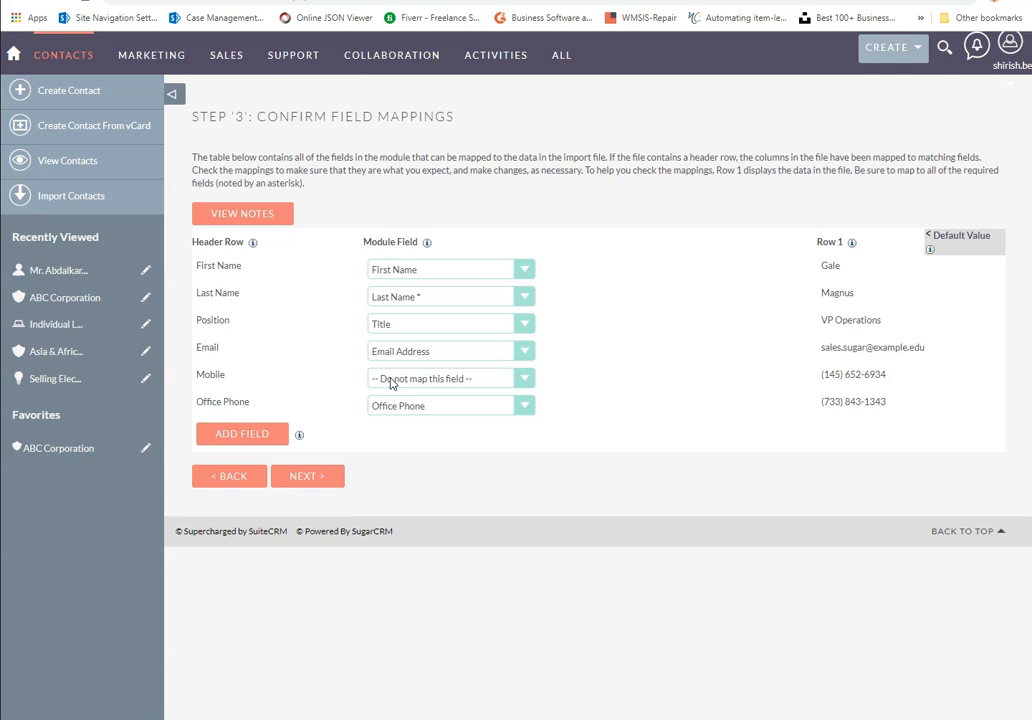
left_click(375, 410)
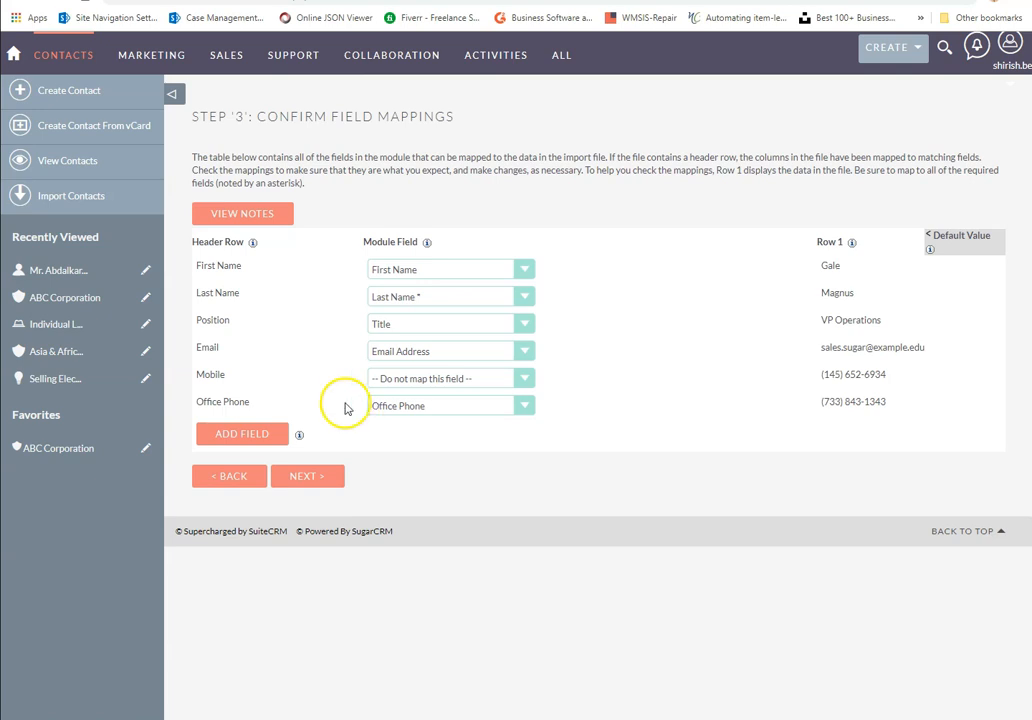
Add an extra Department field to the mapping with the default value IT Department.
left_click(228, 437)
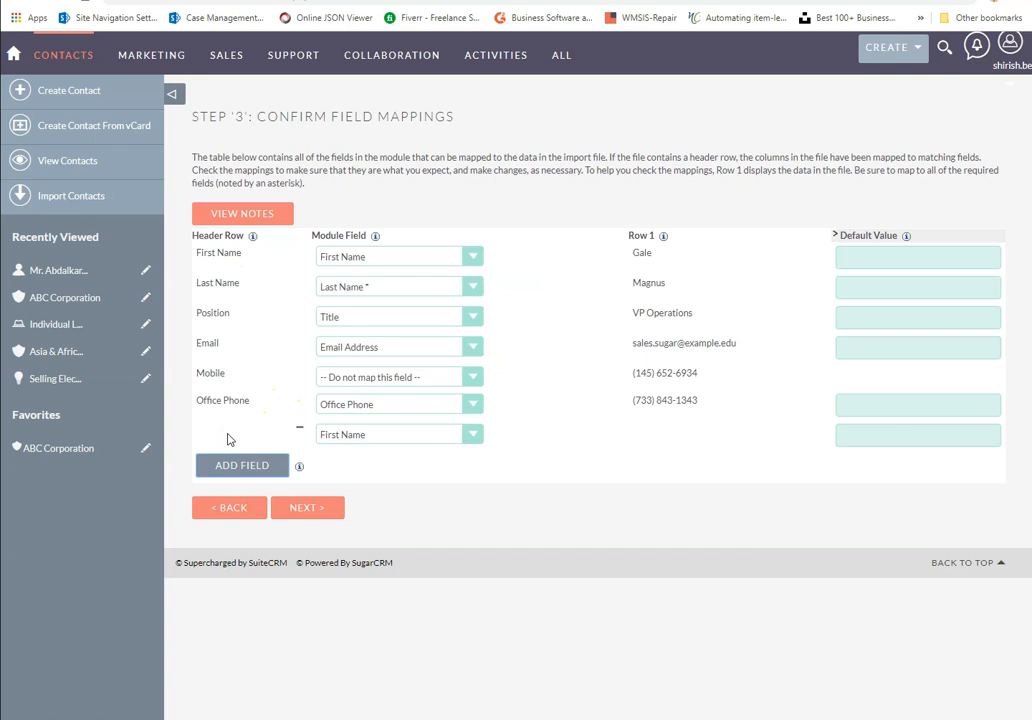
left_click(368, 438)
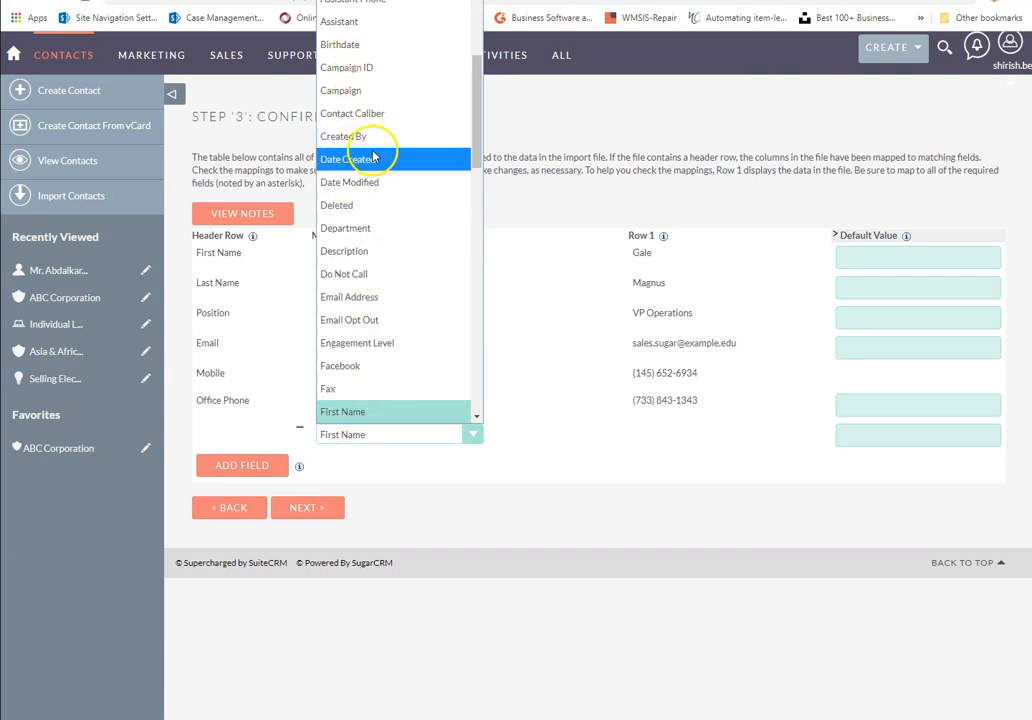
left_click(352, 229)
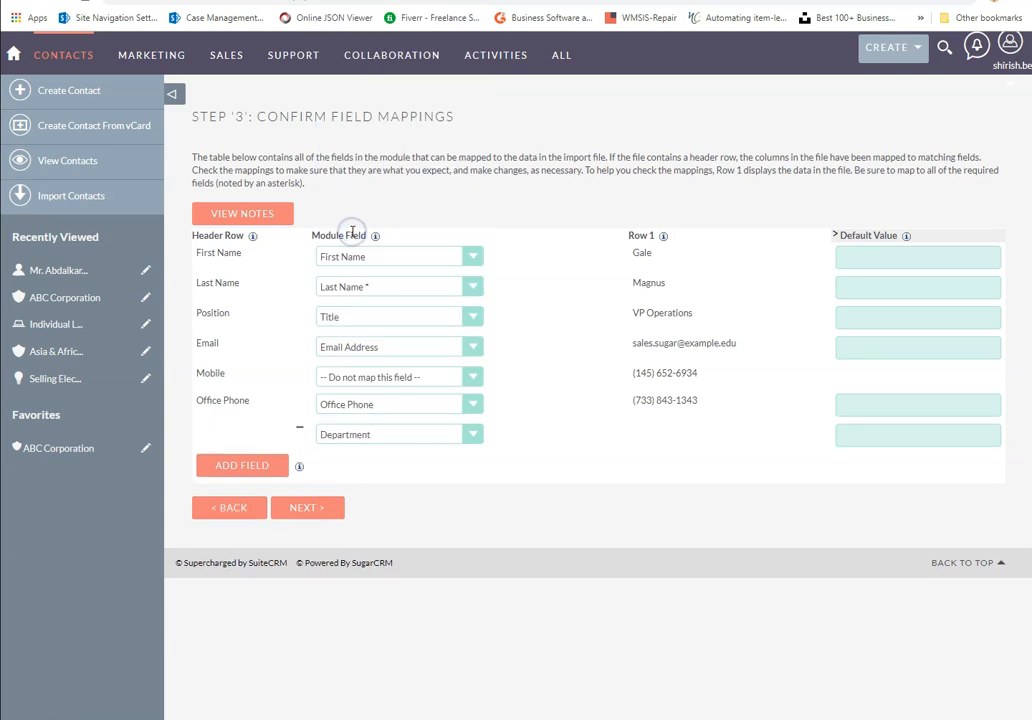
left_click(846, 439)
type("IT")
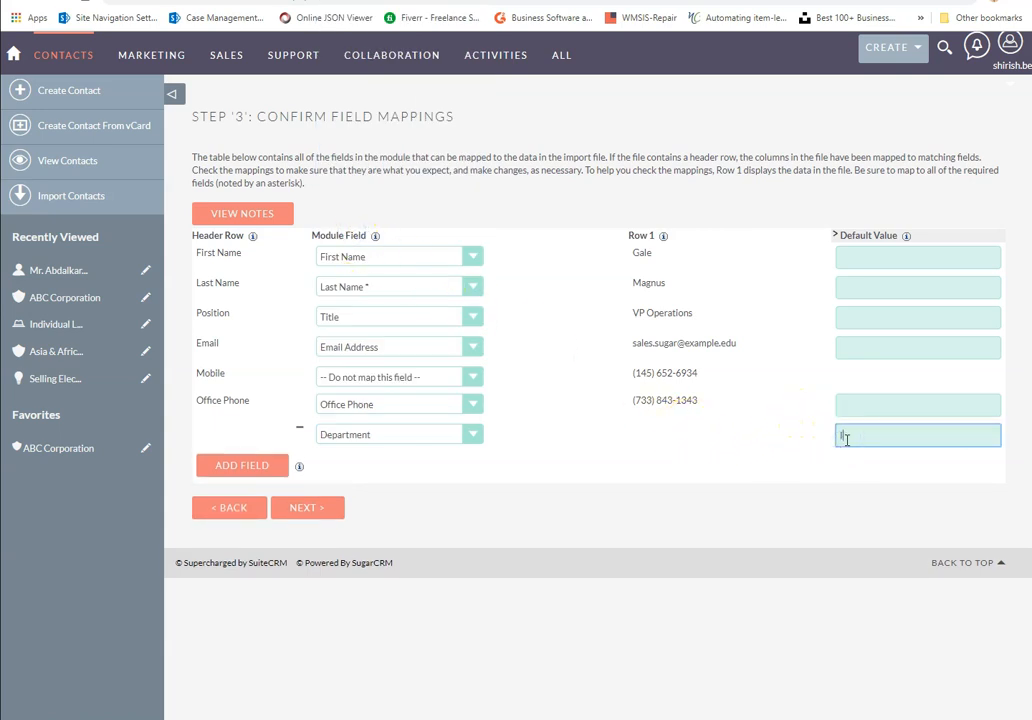
type(" Department")
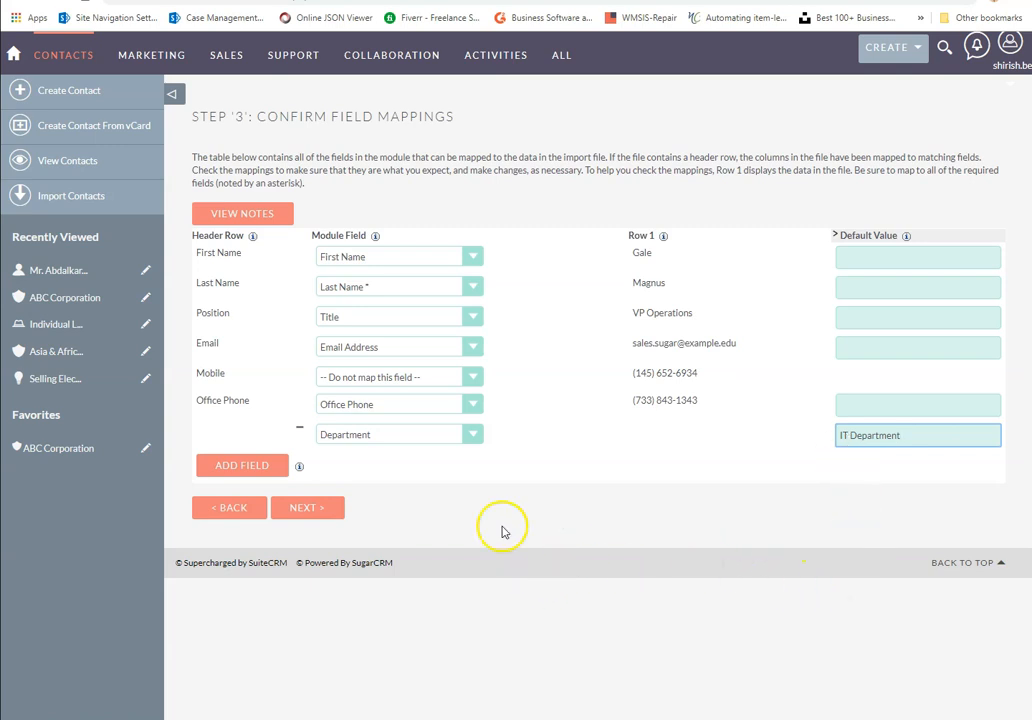
Continue to the duplicate check and add Email Address to the fields to check.
left_click(299, 512)
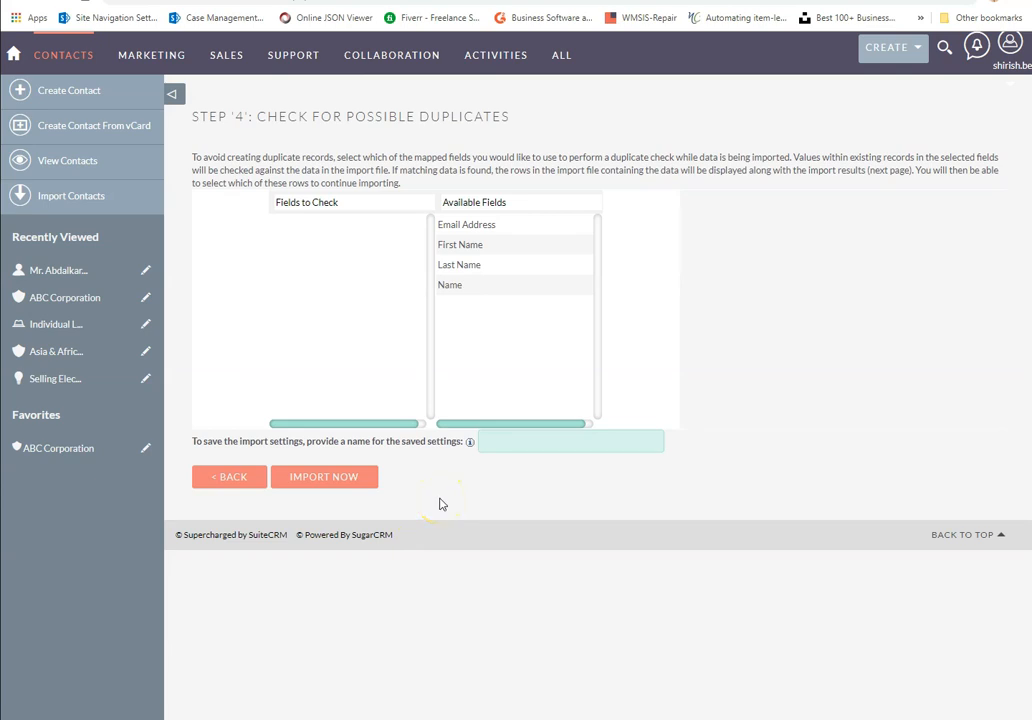
left_click_drag(467, 224, 306, 222)
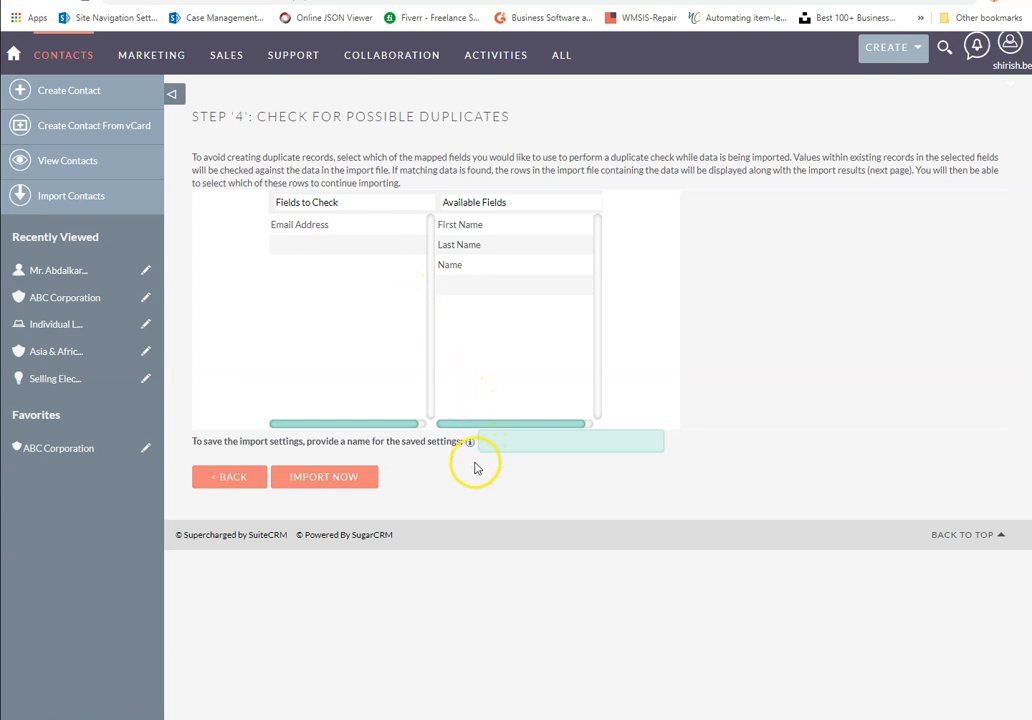
Run the contact import with the duplicate check on email address, review the created records and exit the import results.
left_click(317, 479)
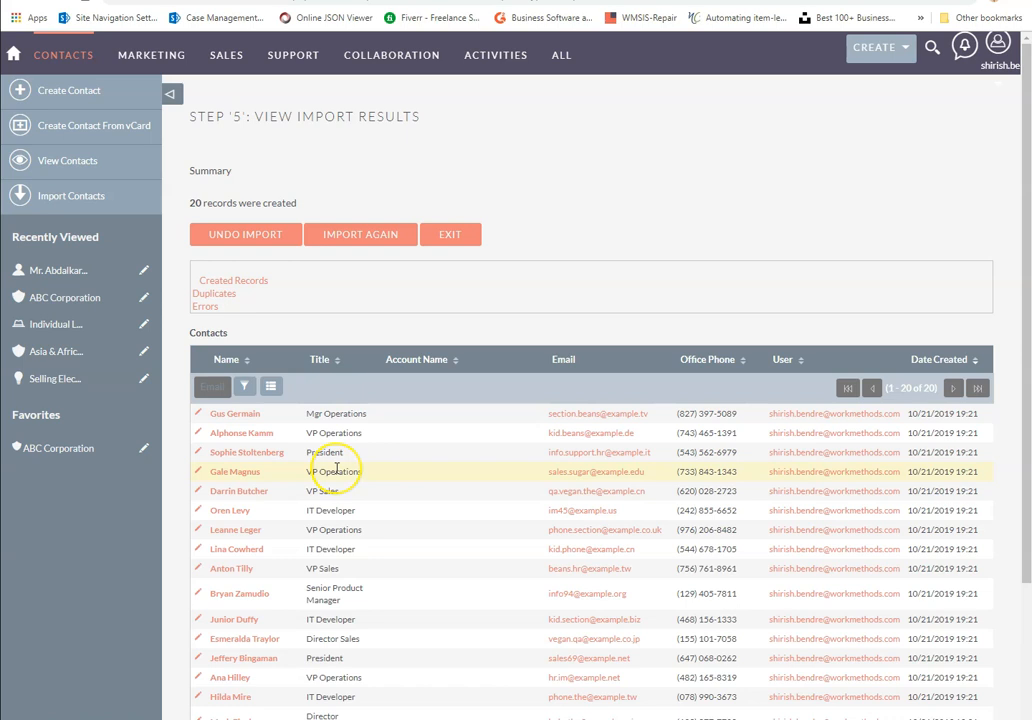
scroll(330, 473, "down", 3)
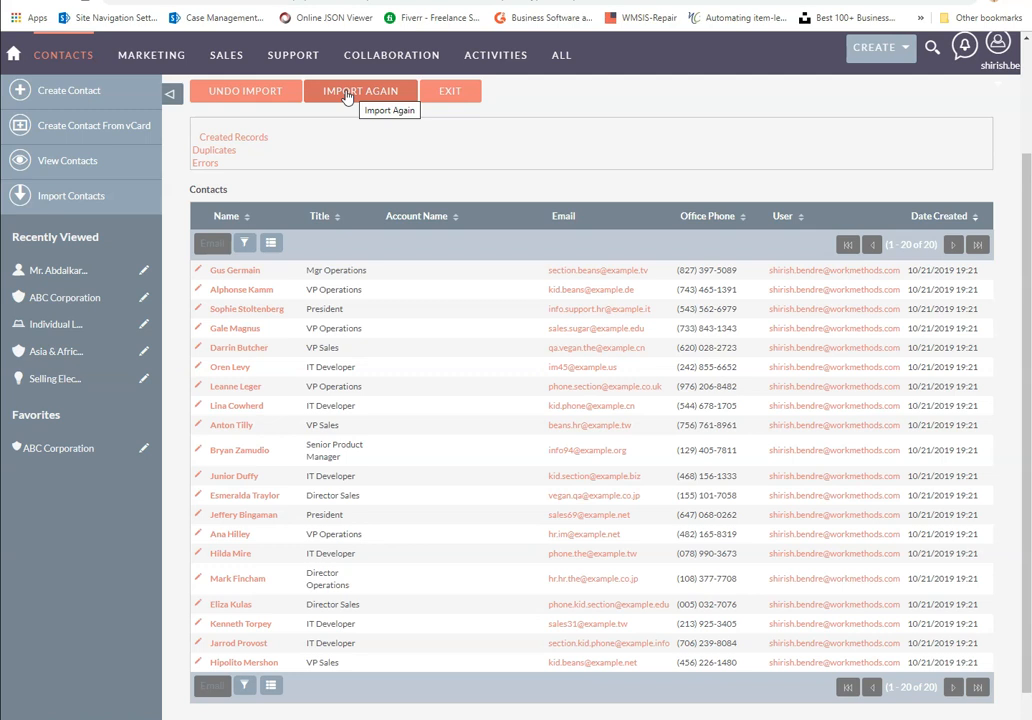
left_click(450, 92)
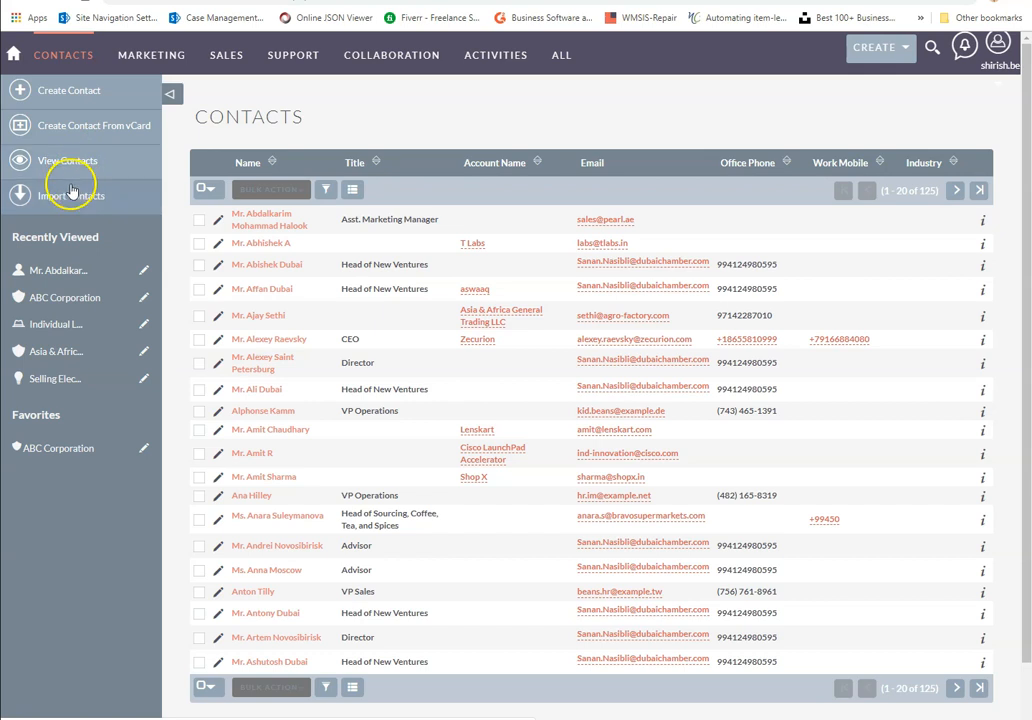
Create a contact from a vCard by choosing the person's .vcf file in the Documents folder and importing it.
left_click(66, 129)
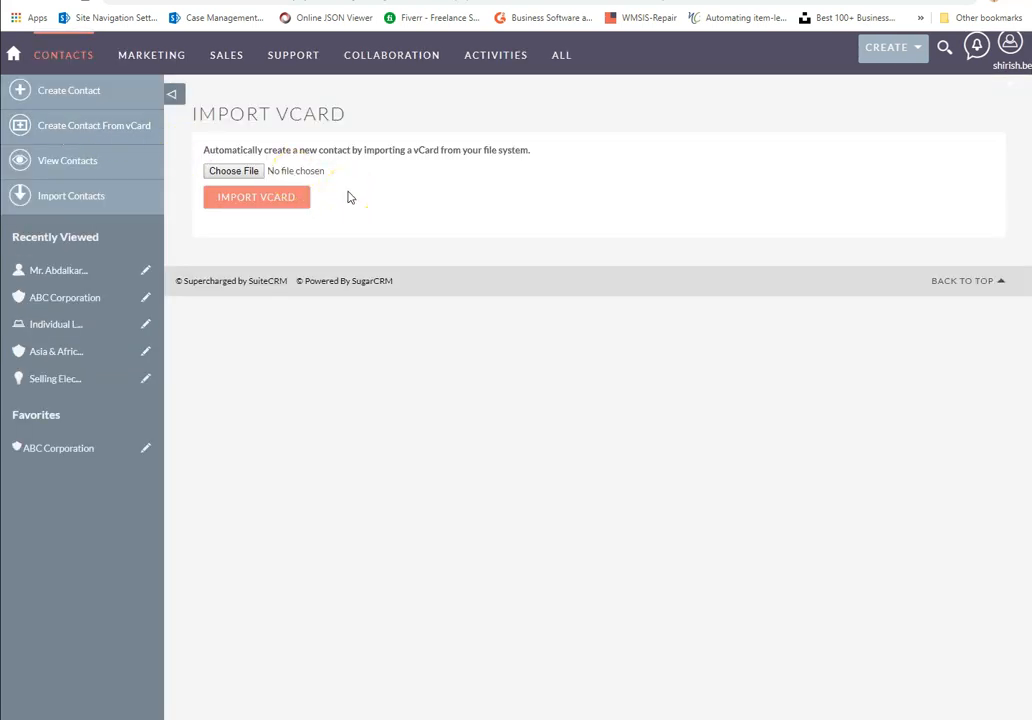
left_click(240, 170)
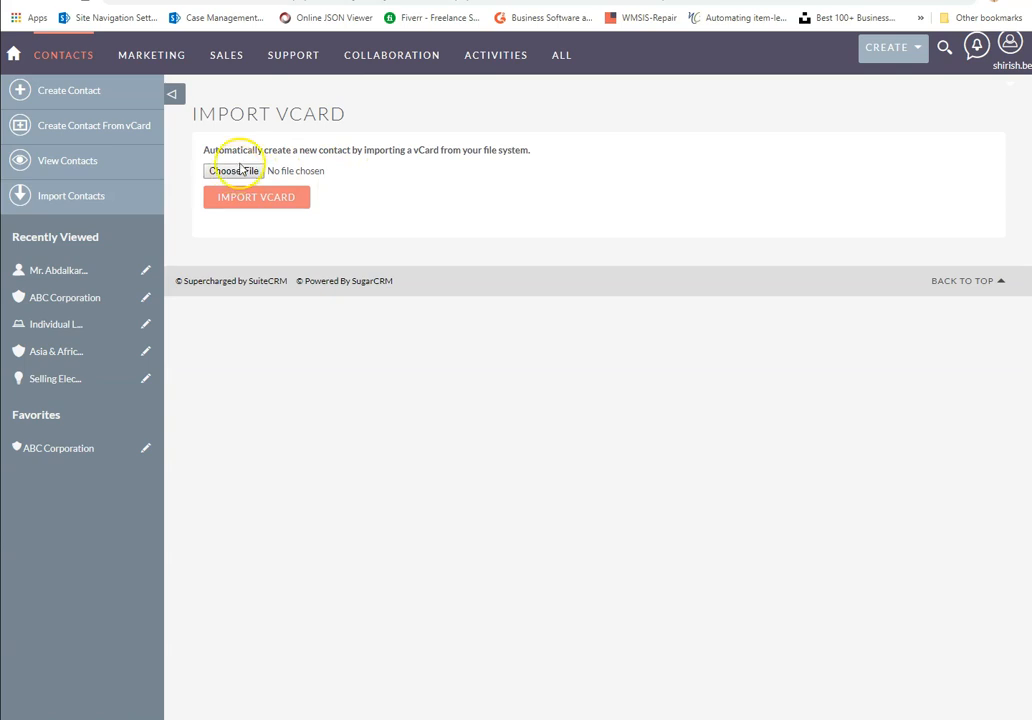
left_click(68, 108)
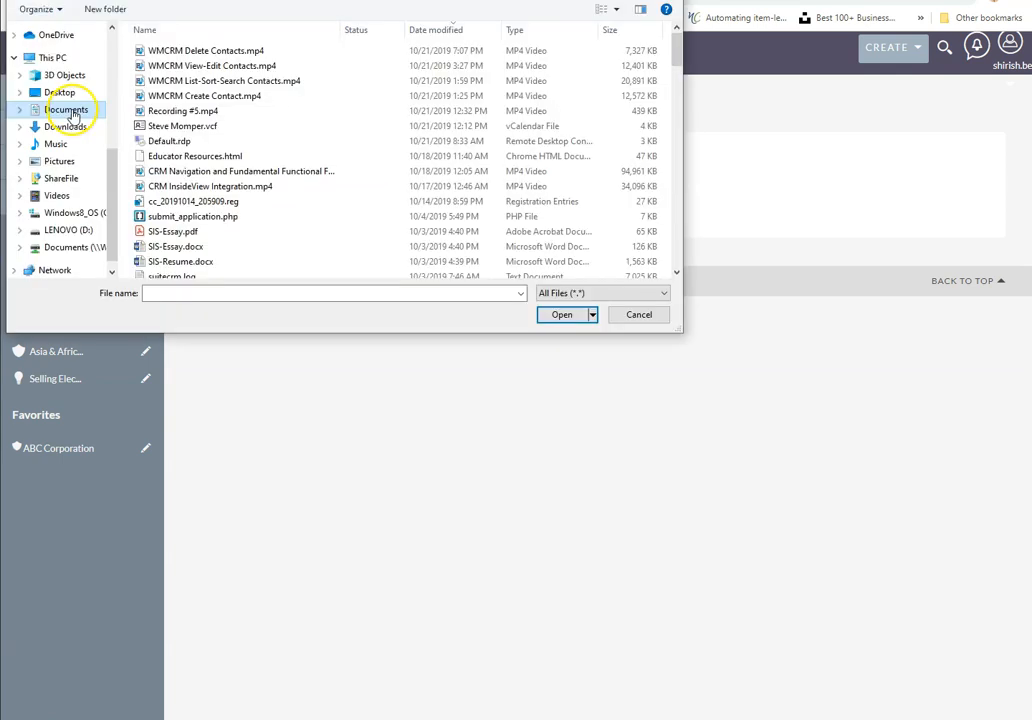
left_click(165, 125)
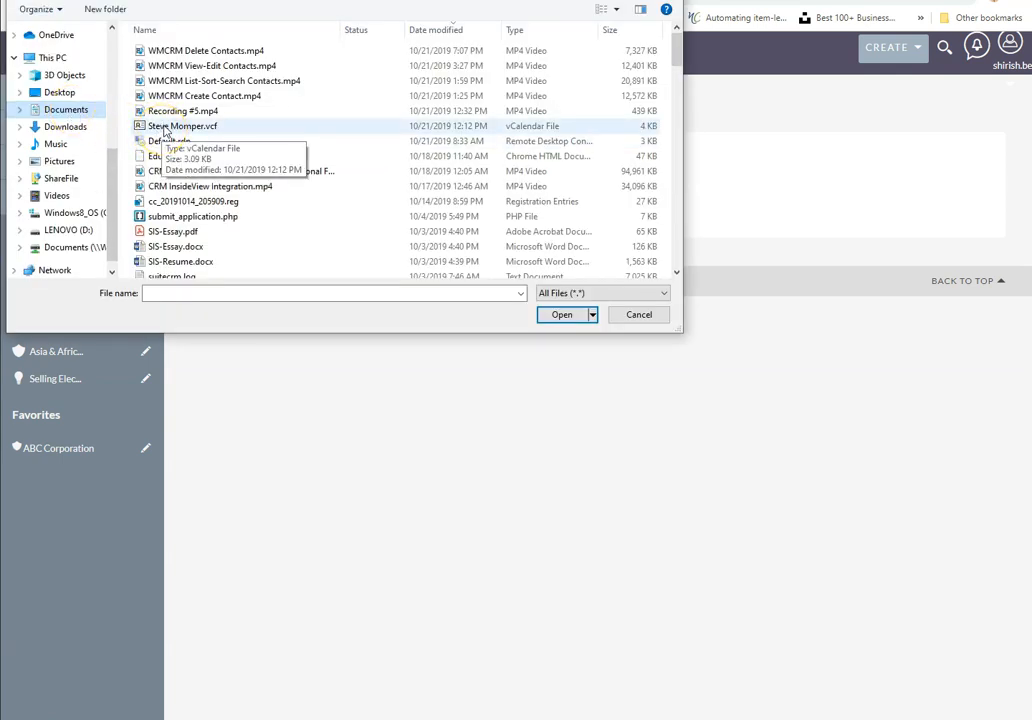
left_click(164, 130)
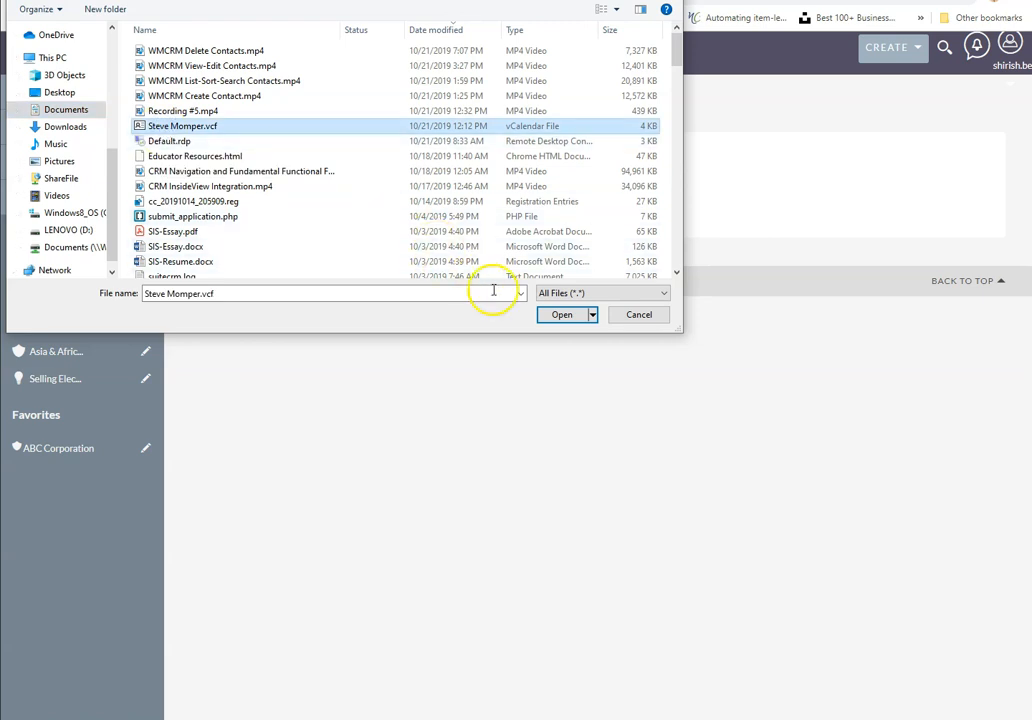
left_click(556, 315)
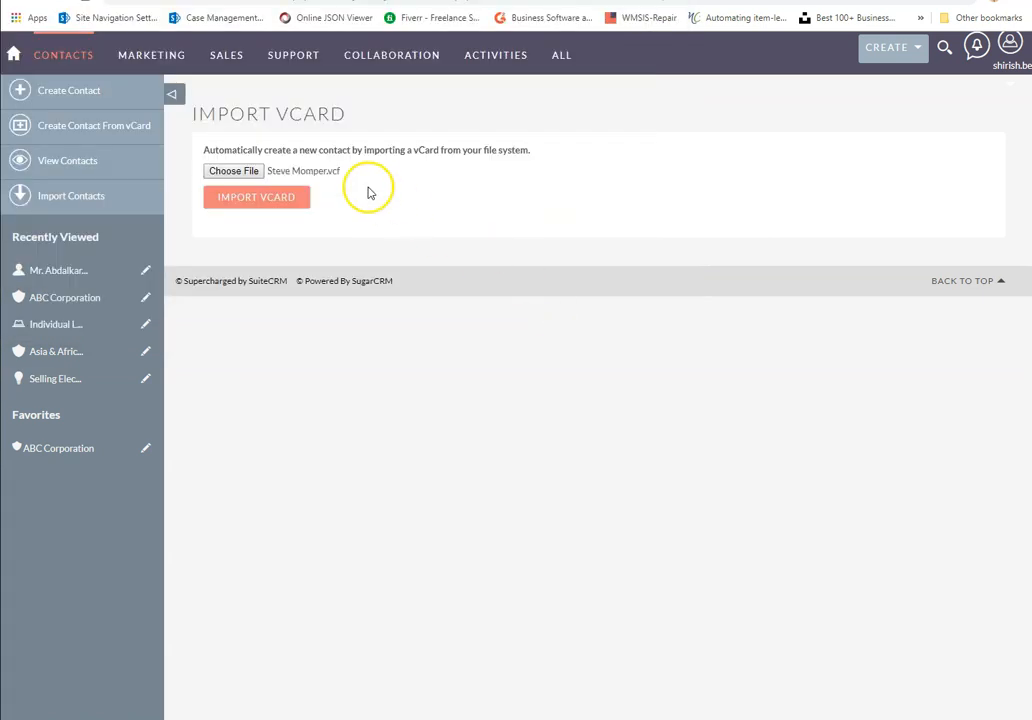
left_click(259, 204)
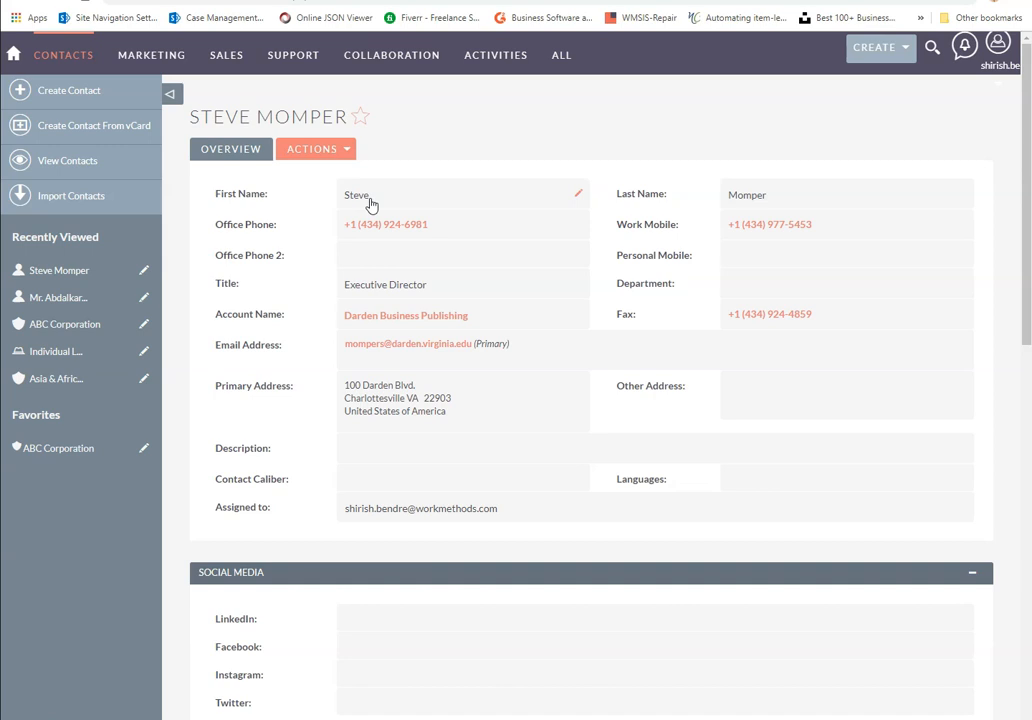
Open the page for creating another contact from a vCard.
left_click(70, 124)
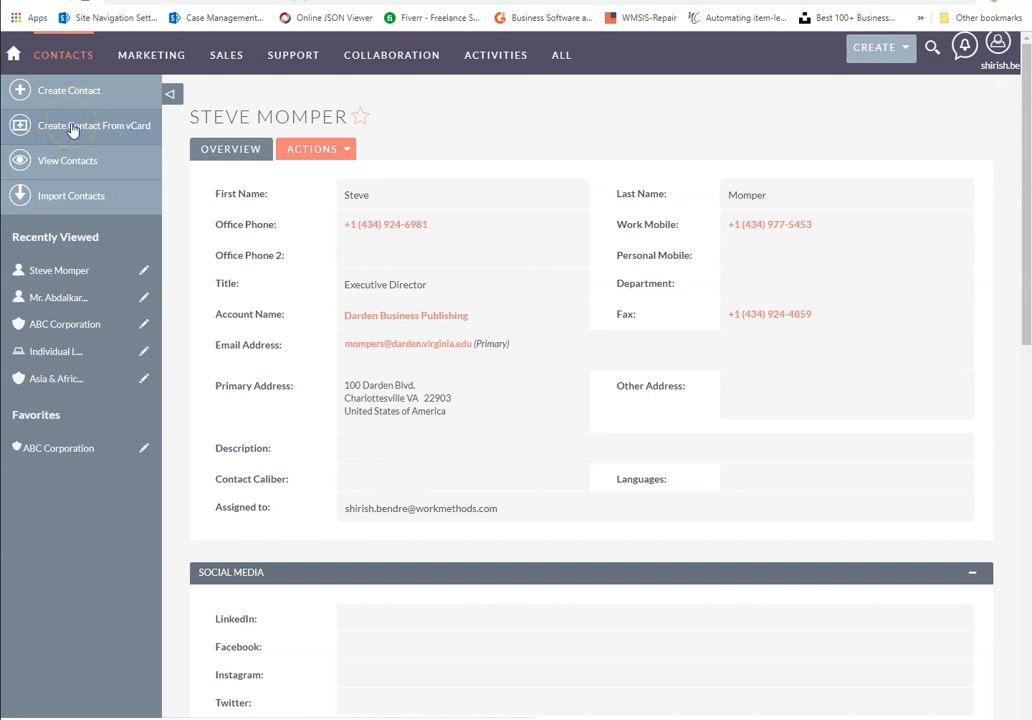